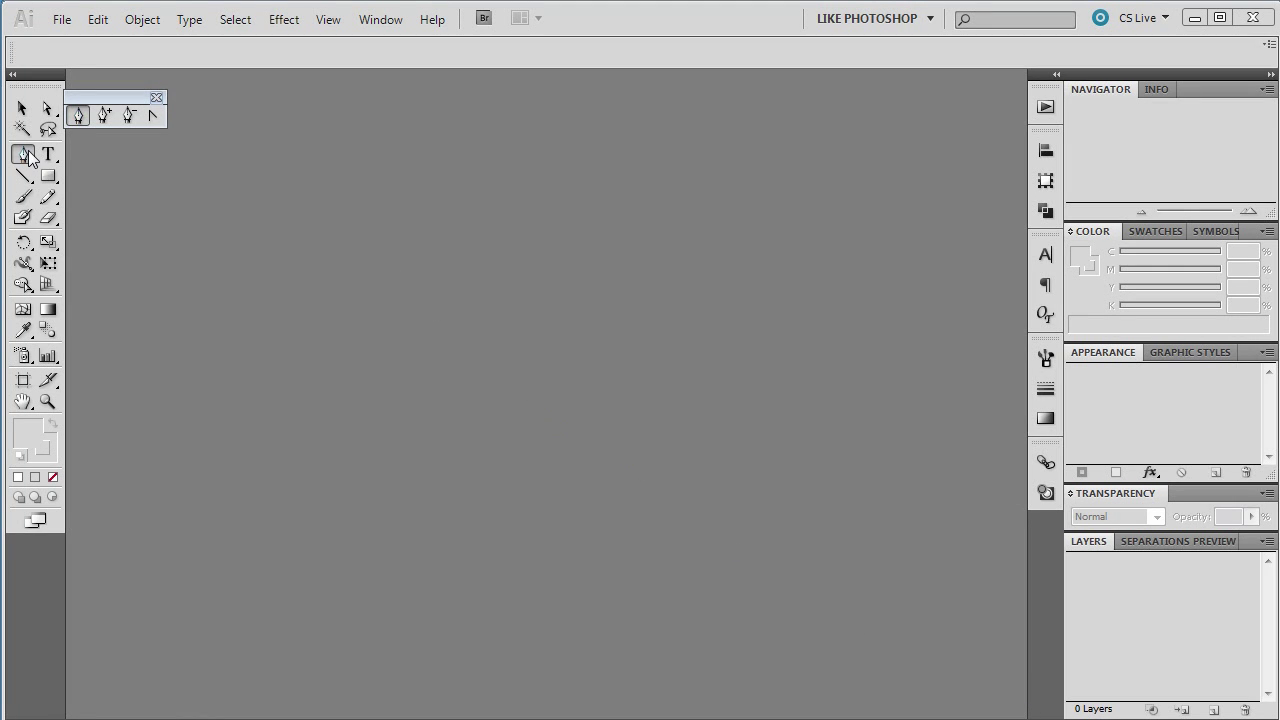
# Create a new blank Letter-size print document (Untitled-7) with the default settings
pyautogui.press('v')
pyautogui.click(62, 20)
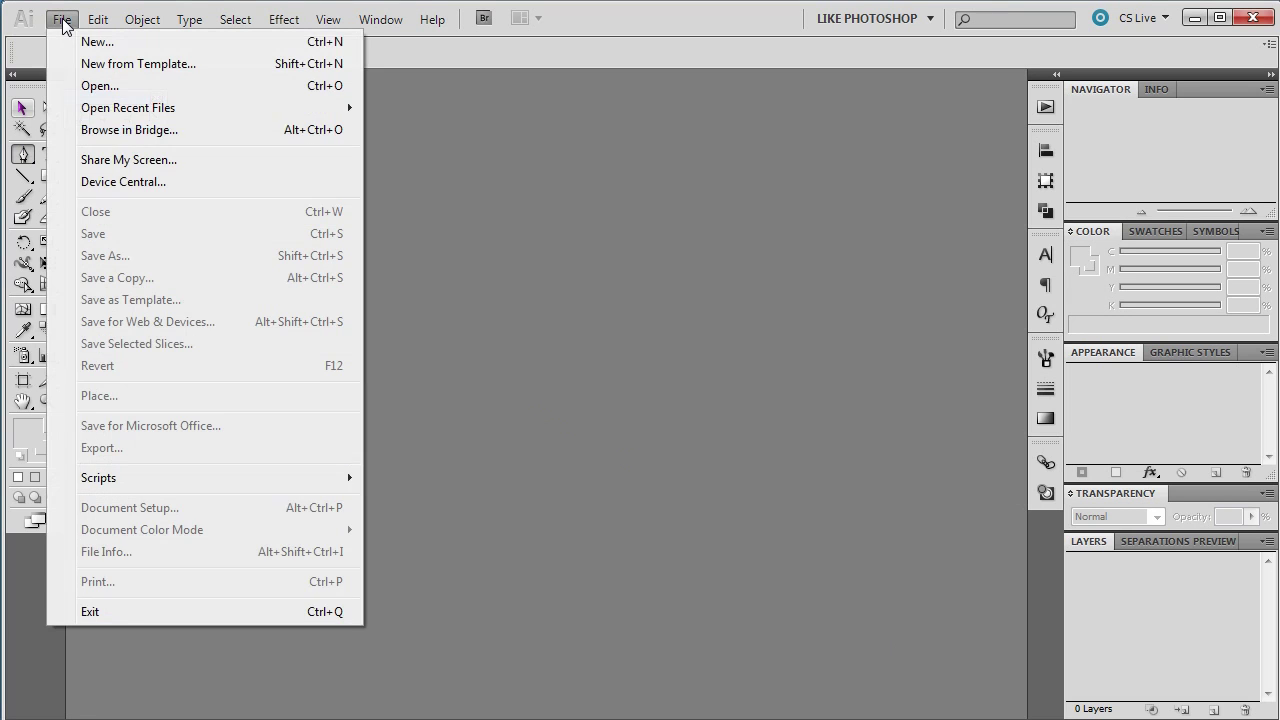
pyautogui.click(92, 40)
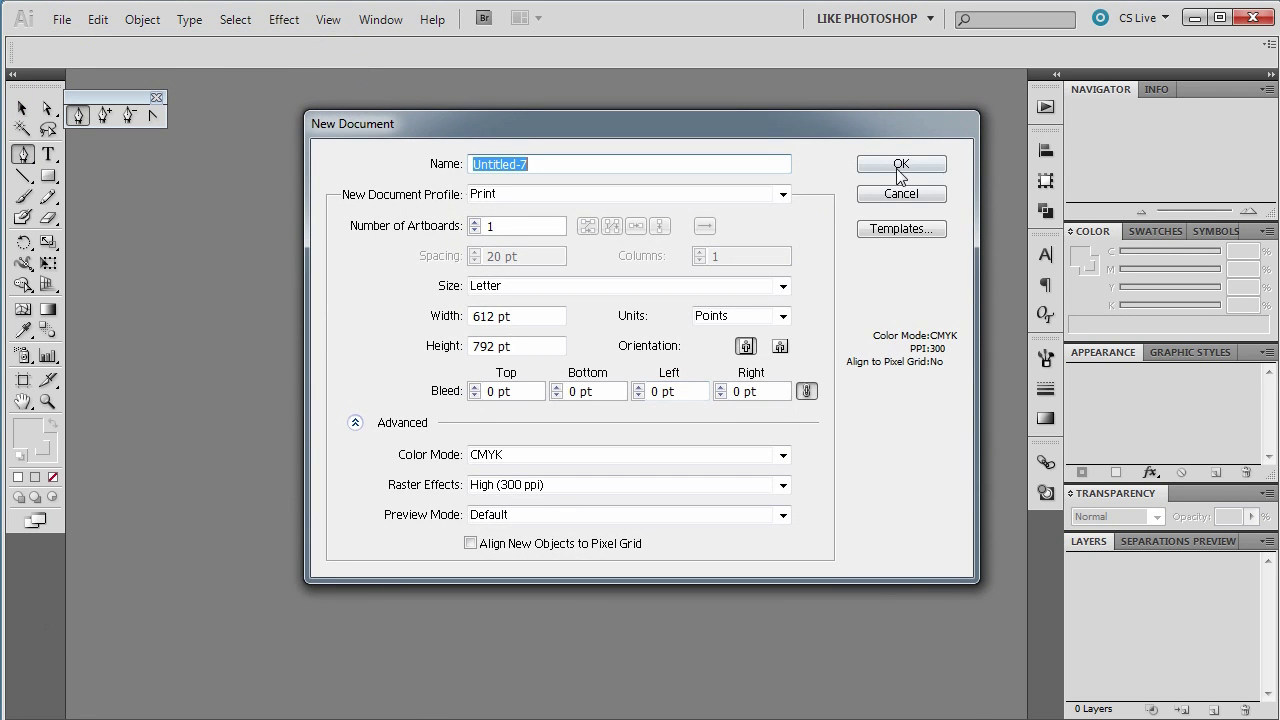
pyautogui.click(899, 166)
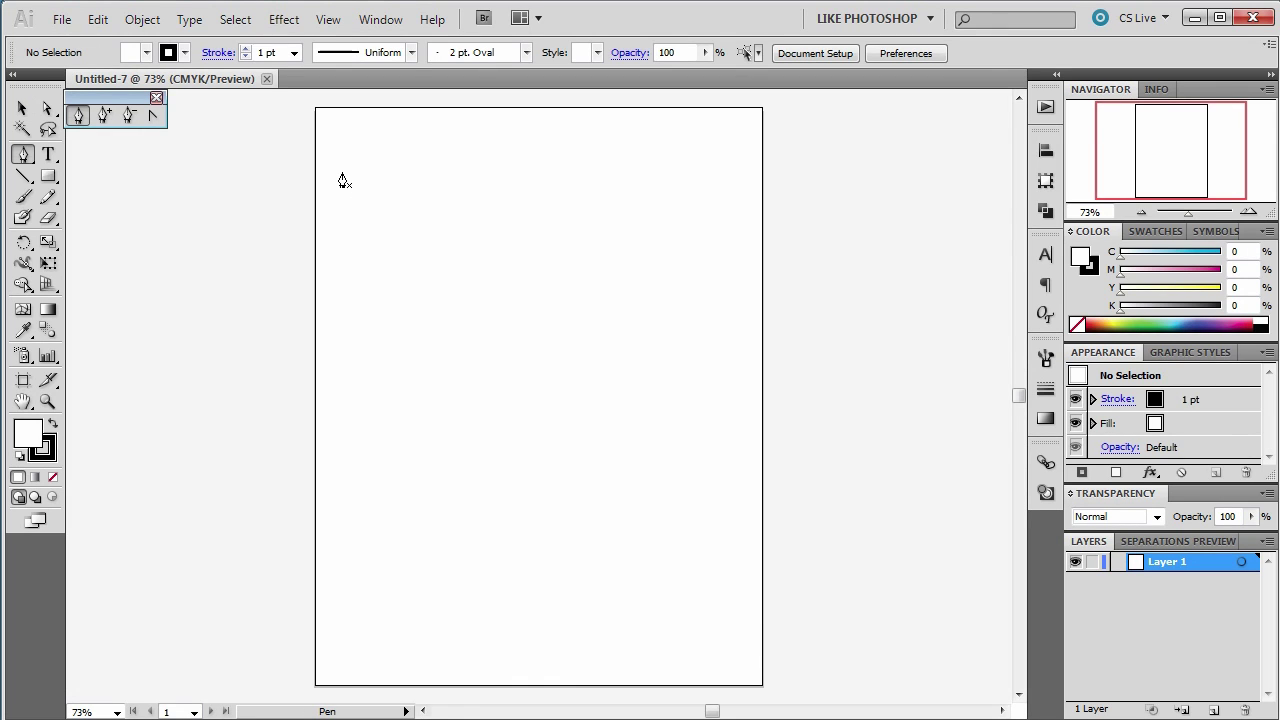
# Set fill to None and stroke weight to 4 pt, then place the first Pen anchor near the top left
pyautogui.click(147, 51)
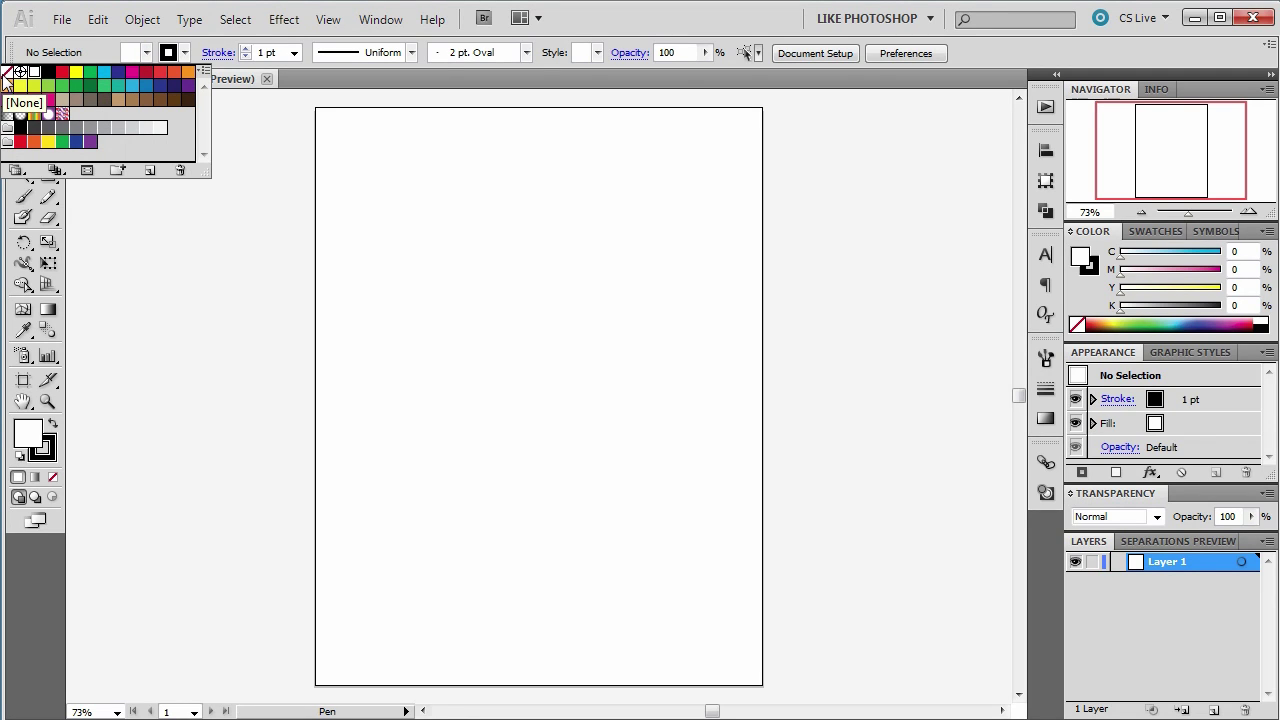
pyautogui.click(6, 76)
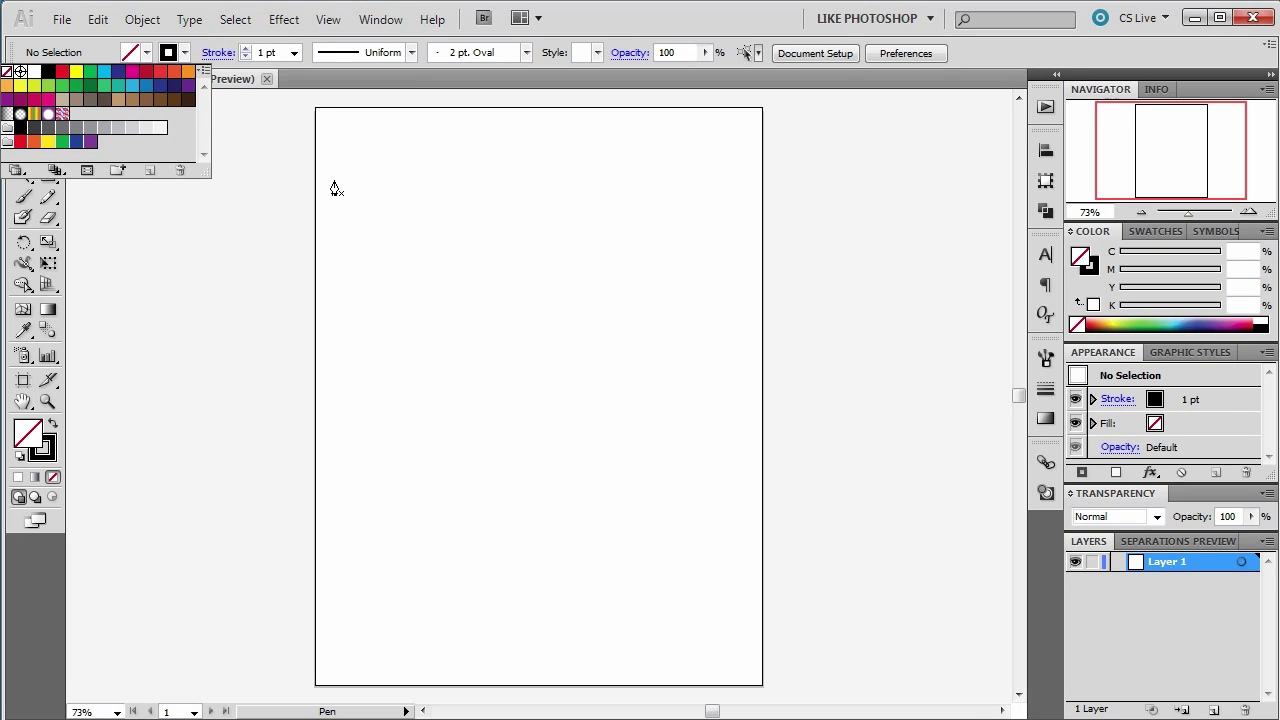
pyautogui.click(245, 48)
pyautogui.click(245, 48)
pyautogui.click(245, 48)
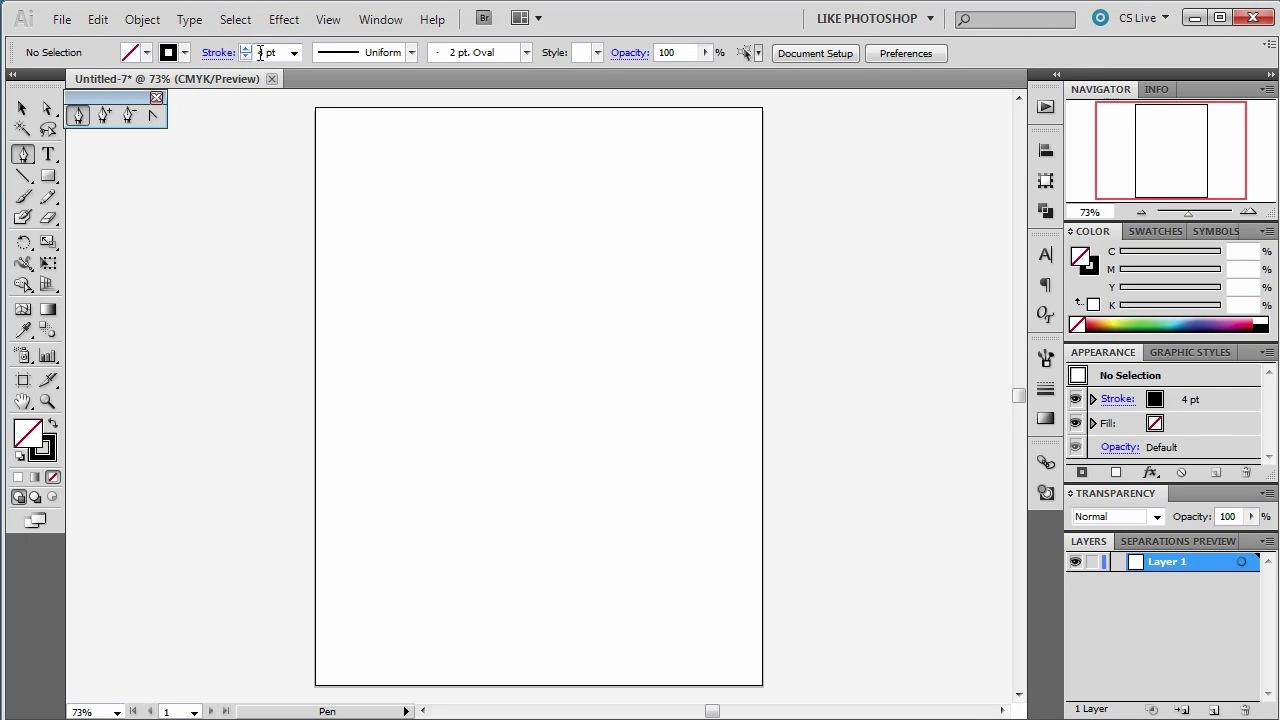
pyautogui.click(351, 216)
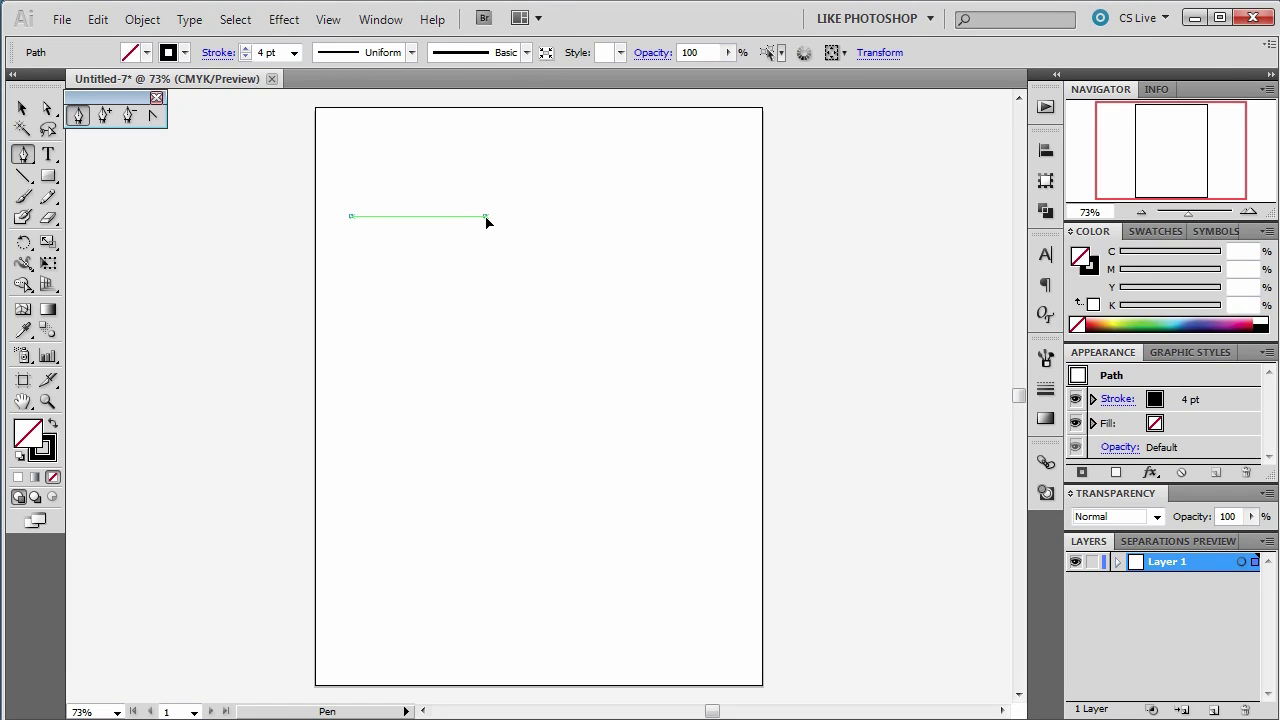
# Drag out a second and third anchor to bend the path into an S-curve sweeping right
pyautogui.moveTo(485, 216); pyautogui.dragTo(489, 178)
pyautogui.moveTo(487, 180); pyautogui.dragTo(486, 180)
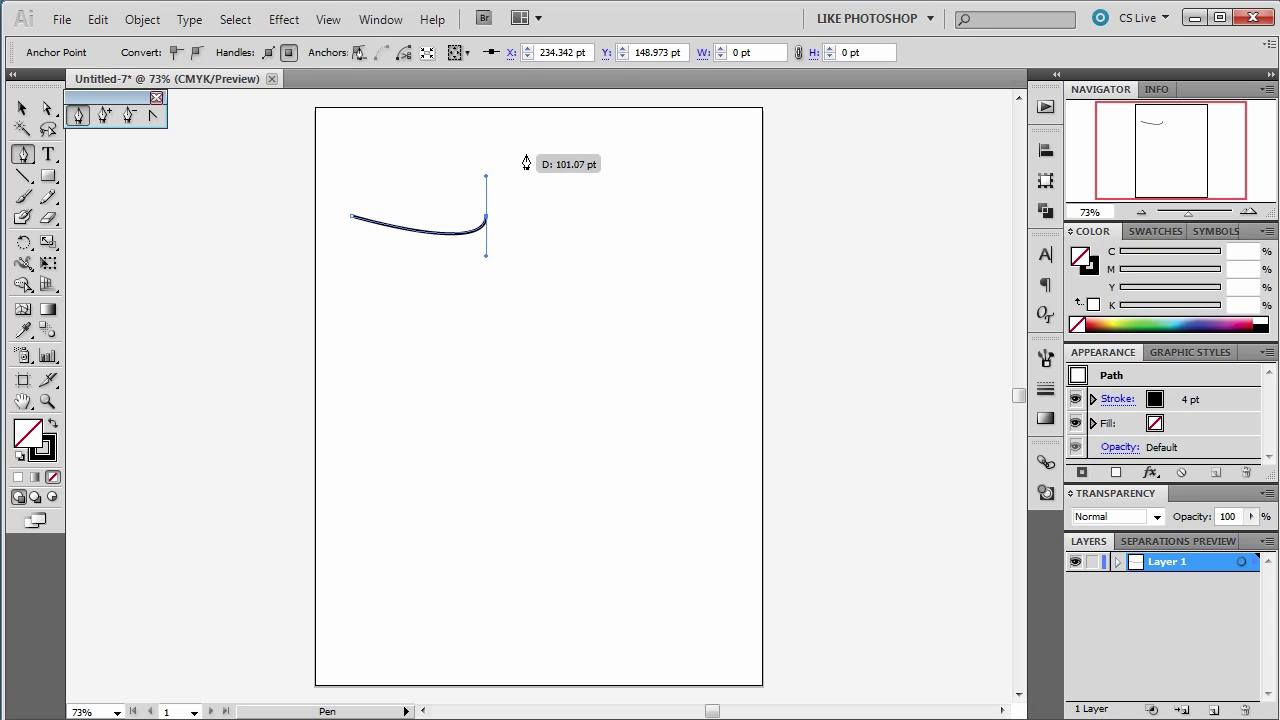
pyautogui.moveTo(579, 150)
pyautogui.mouseDown()
pyautogui.moveTo(640, 166)
pyautogui.moveTo(666, 154)
pyautogui.mouseUp()
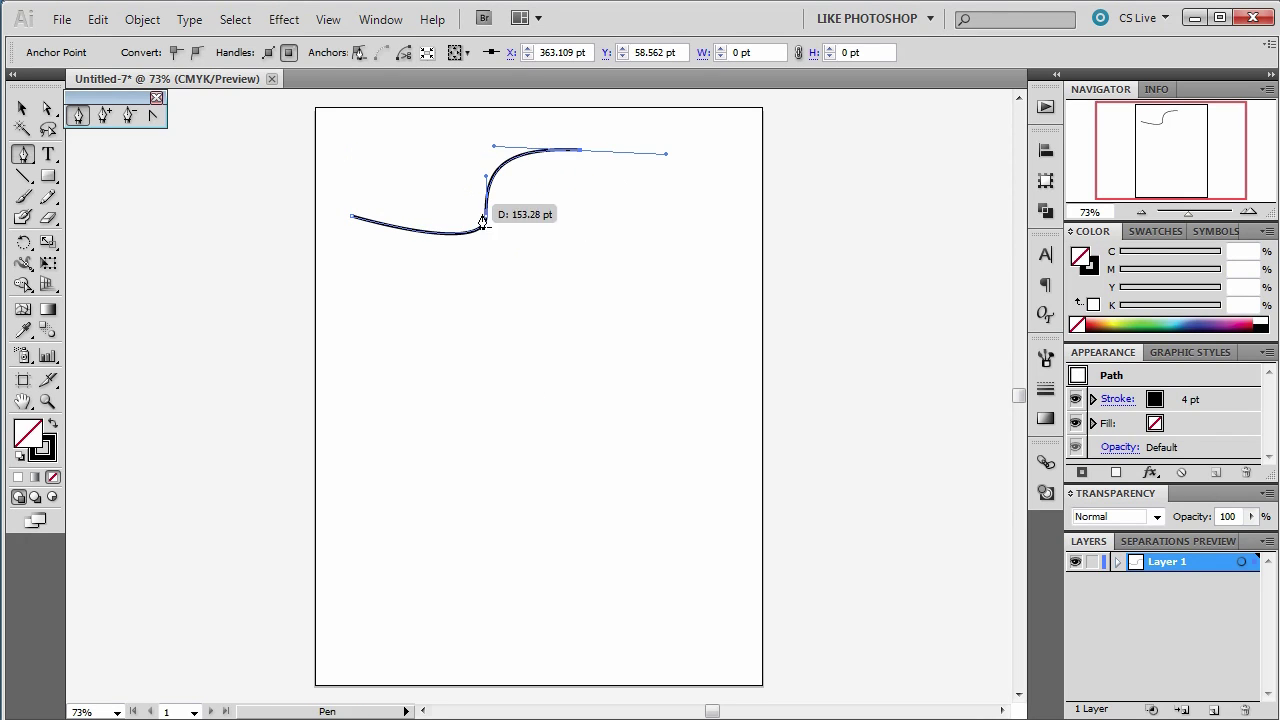
pyautogui.click(48, 110)
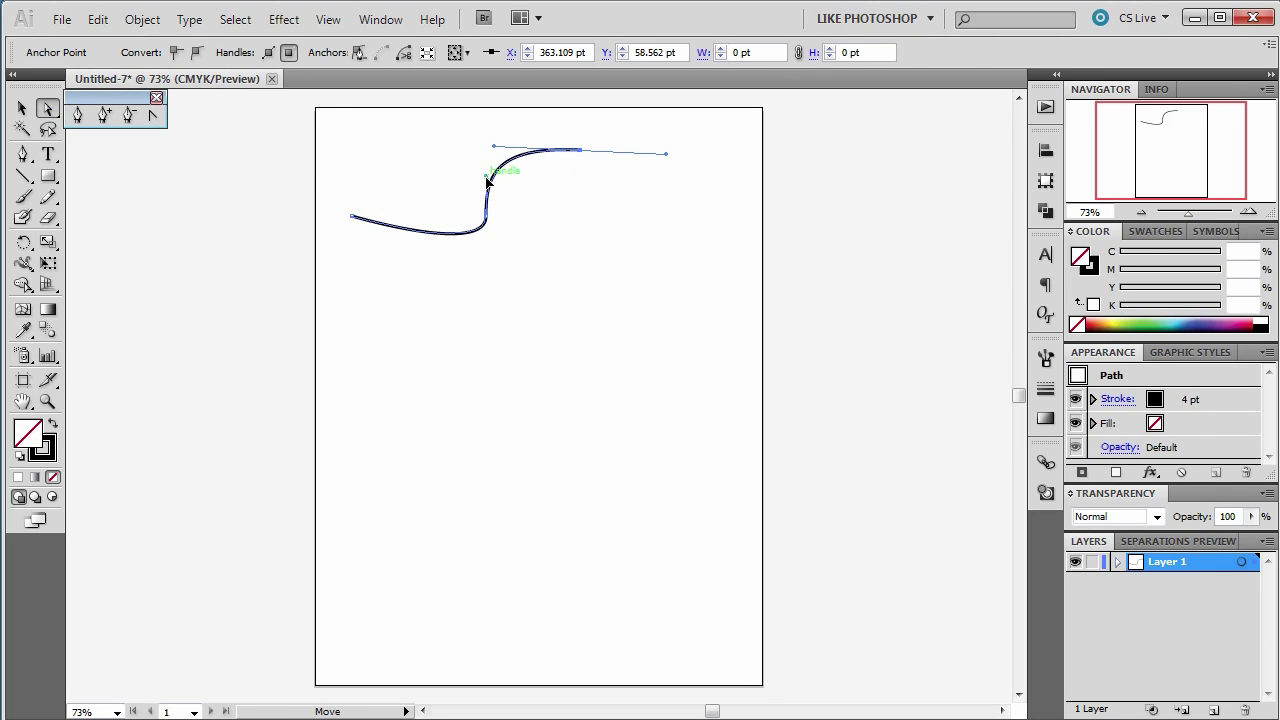
# Drag the middle anchor's handle and the upper segment to round the S-curve's upper hump
pyautogui.moveTo(487, 181)
pyautogui.mouseDown()
pyautogui.moveTo(523, 194)
pyautogui.moveTo(466, 171)
pyautogui.mouseUp()
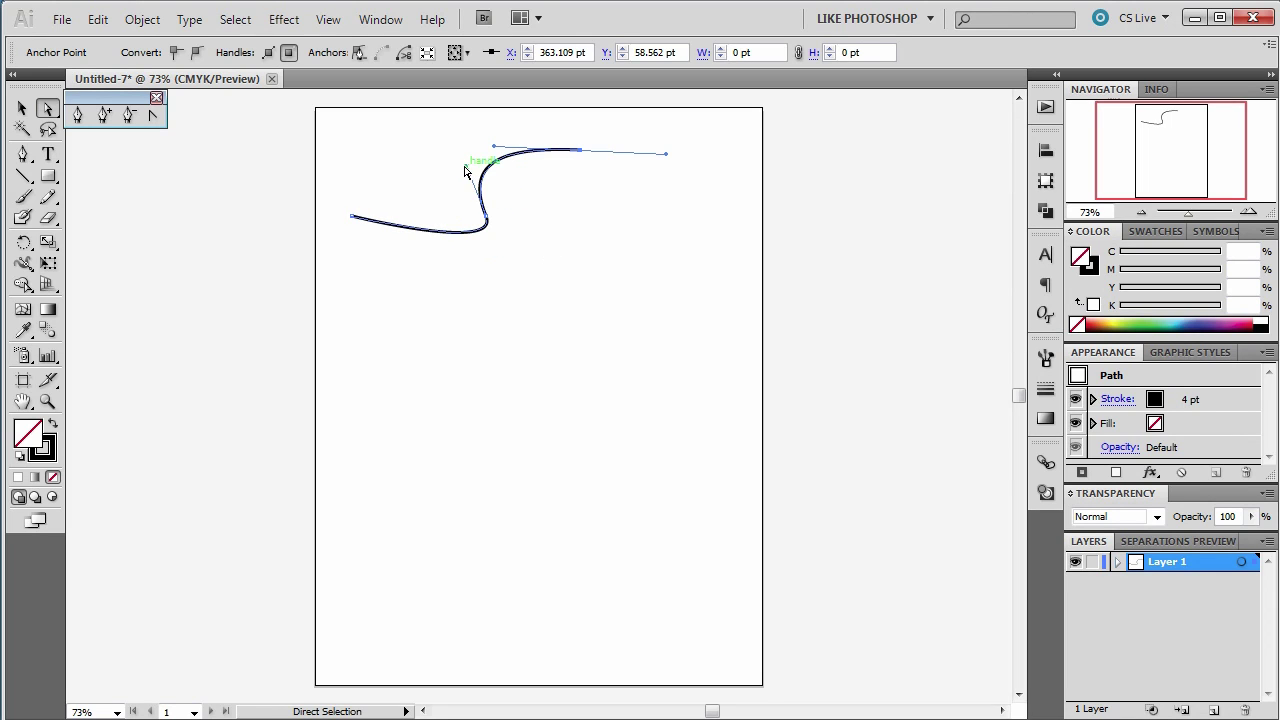
pyautogui.moveTo(508, 148); pyautogui.dragTo(540, 123)
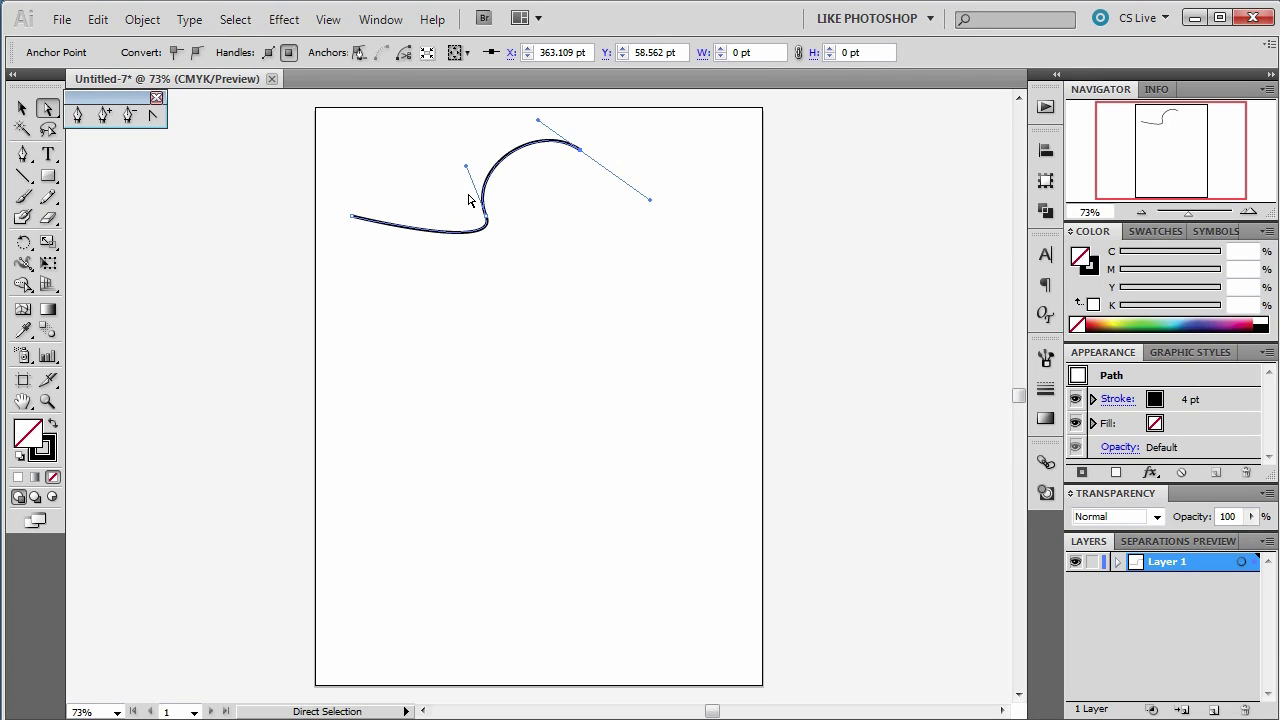
pyautogui.click(24, 155)
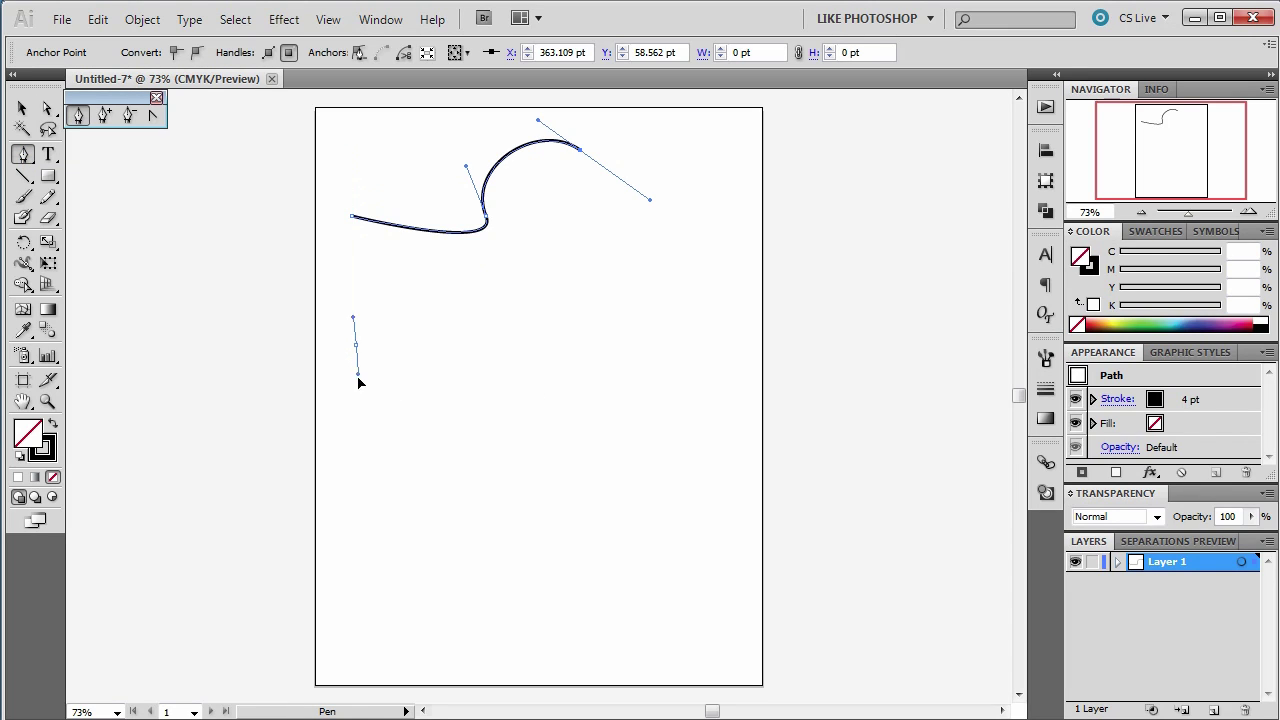
# Draw a lower path of two scooped arches, Alt-dragging the middle handle into a sharp corner
pyautogui.moveTo(358, 375); pyautogui.dragTo(356, 405)
pyautogui.moveTo(357, 410); pyautogui.dragTo(356, 407)
pyautogui.moveTo(531, 358)
pyautogui.mouseDown()
pyautogui.moveTo(522, 308)
pyautogui.moveTo(542, 282)
pyautogui.moveTo(531, 275)
pyautogui.mouseUp()
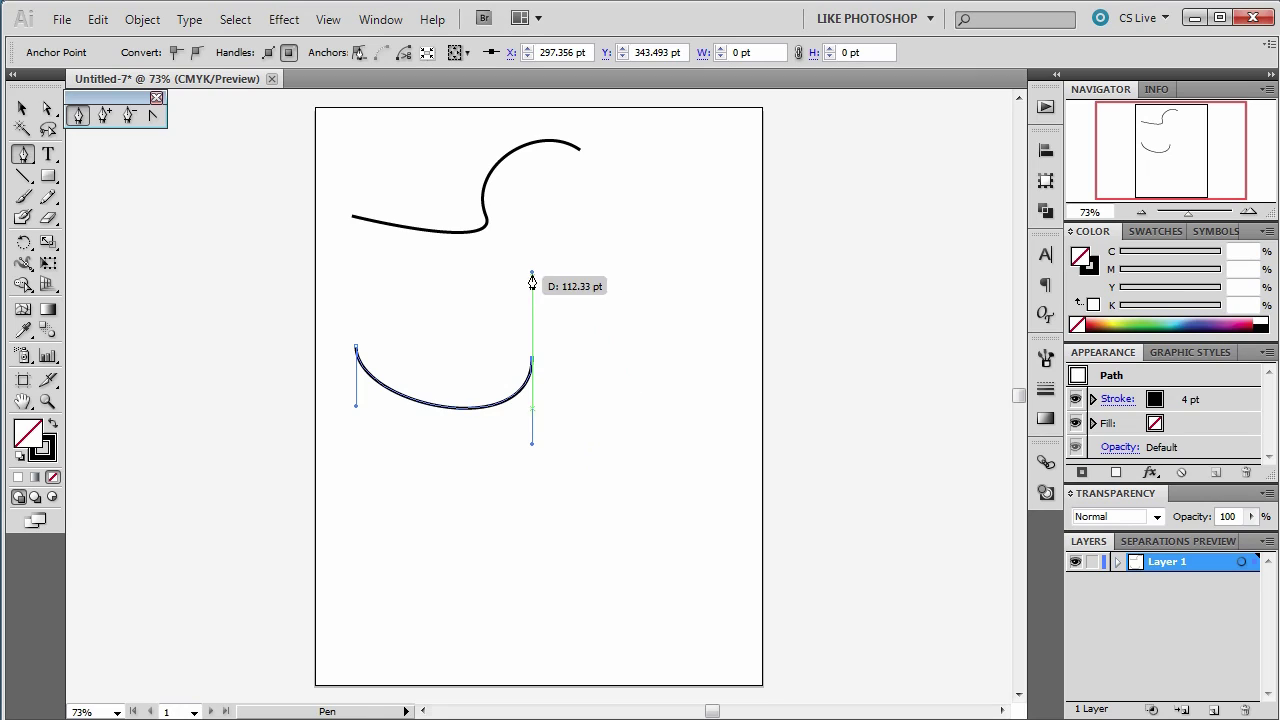
pyautogui.press('alt')
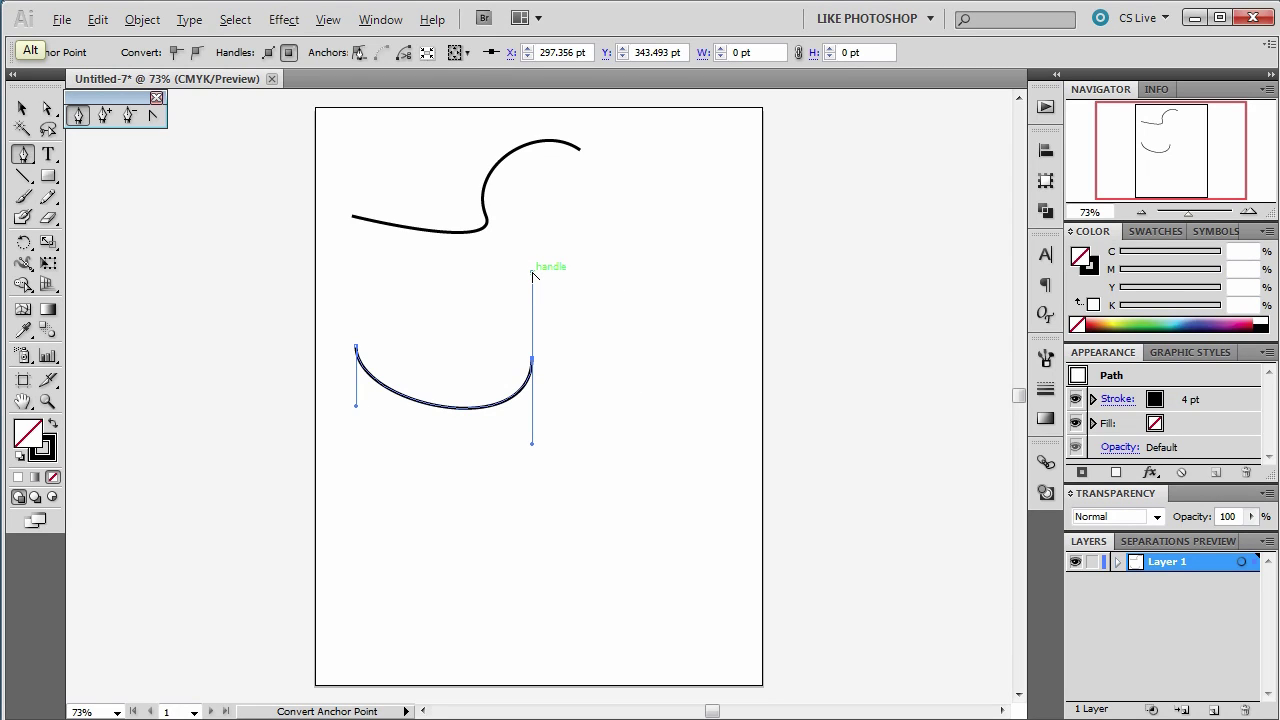
pyautogui.moveTo(532, 273); pyautogui.dragTo(557, 410)
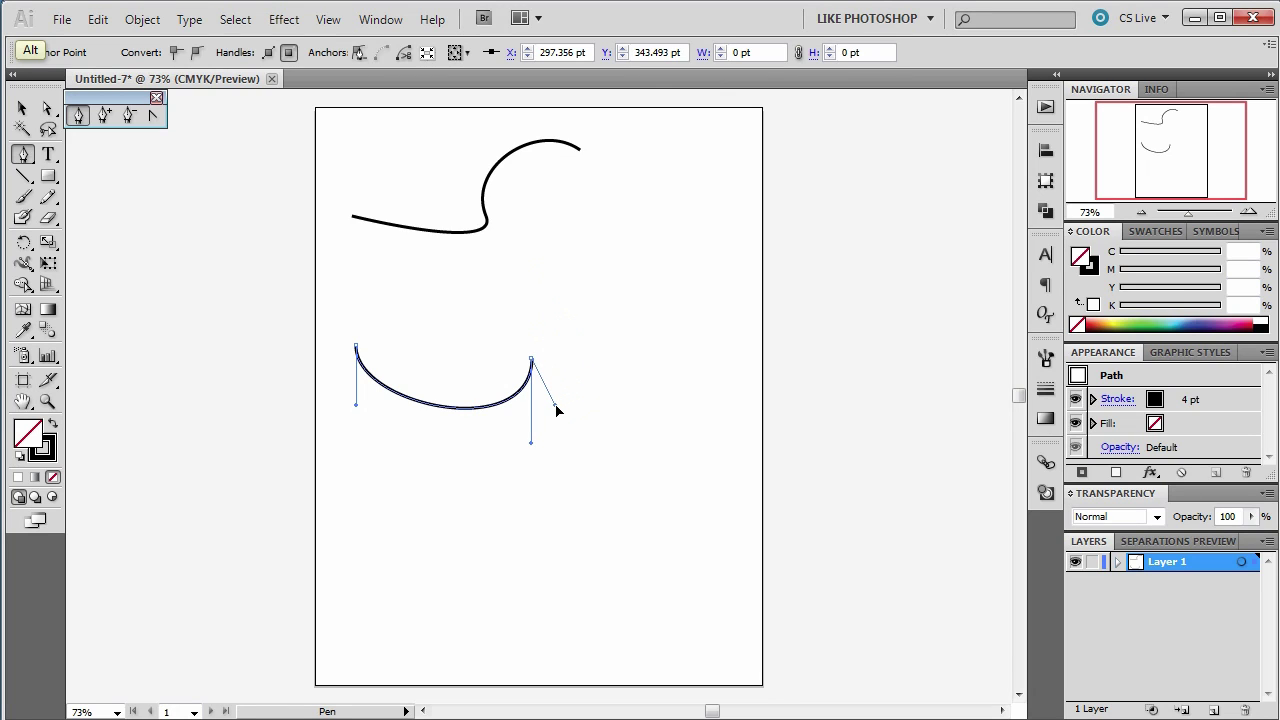
pyautogui.click(676, 365)
pyautogui.moveTo(676, 367); pyautogui.dragTo(694, 302)
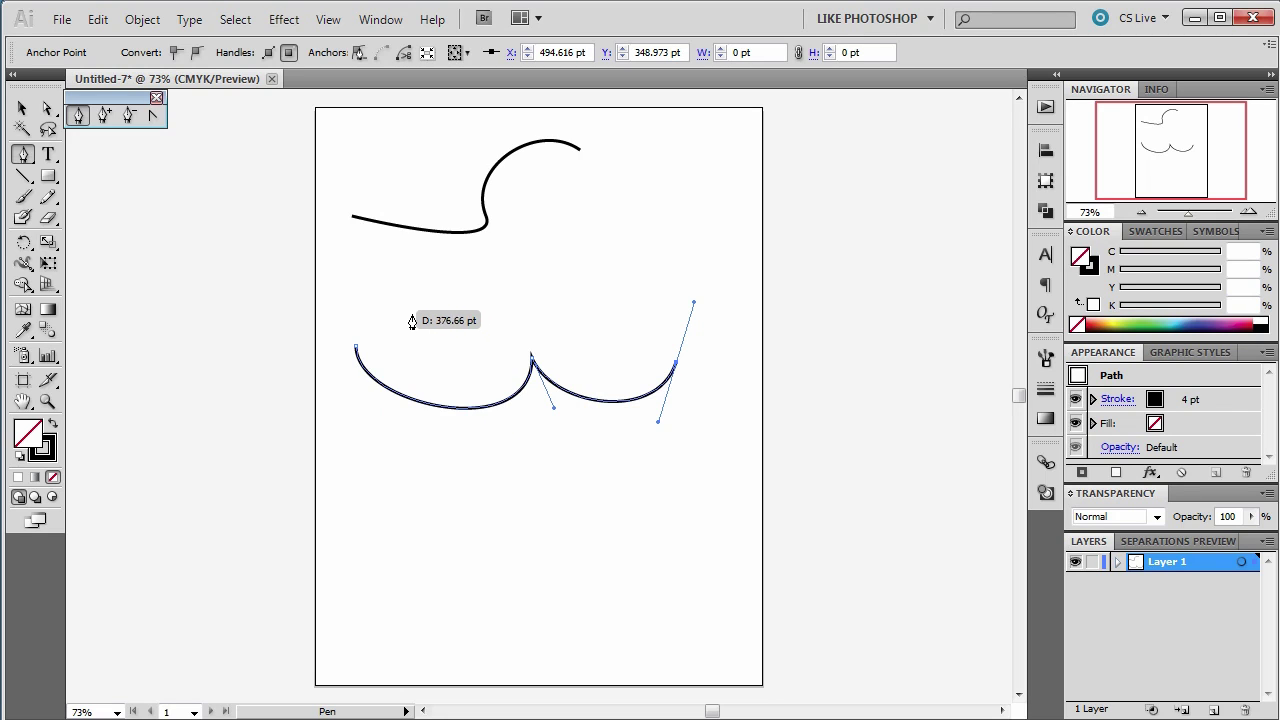
# Select and delete both old test curves
pyautogui.click(22, 107)
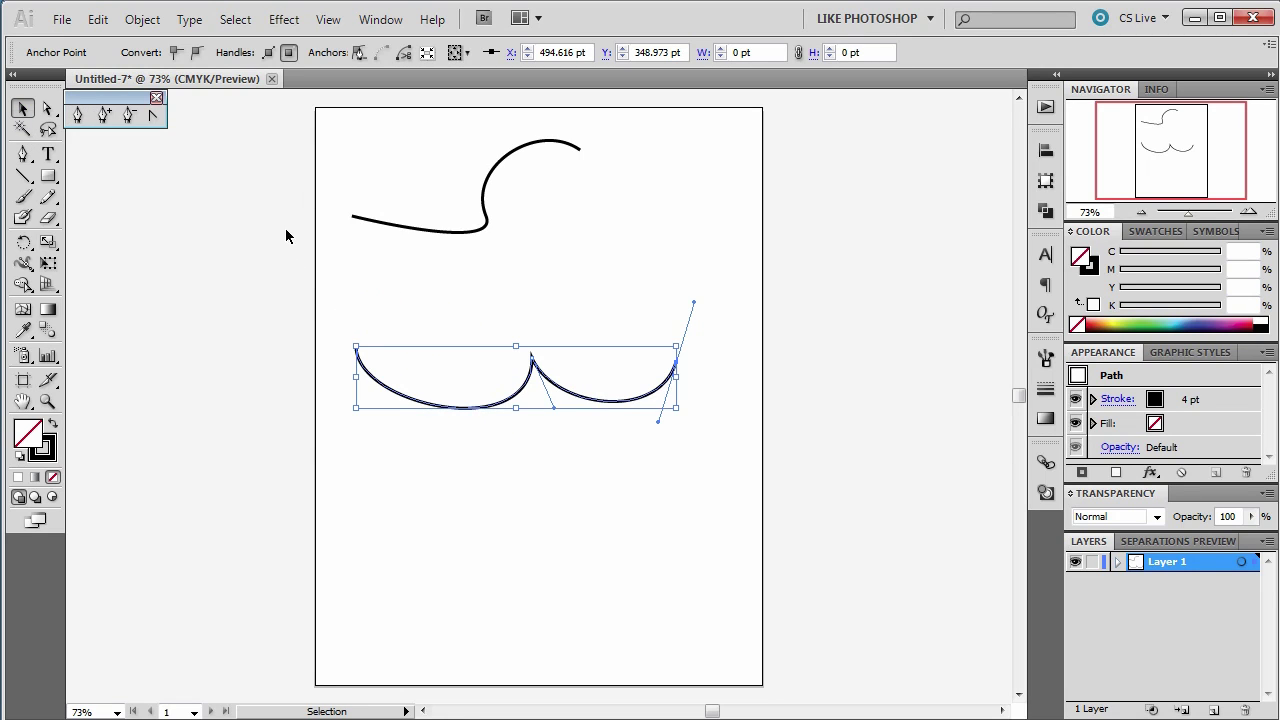
pyautogui.click(465, 409)
pyautogui.press('Delete')
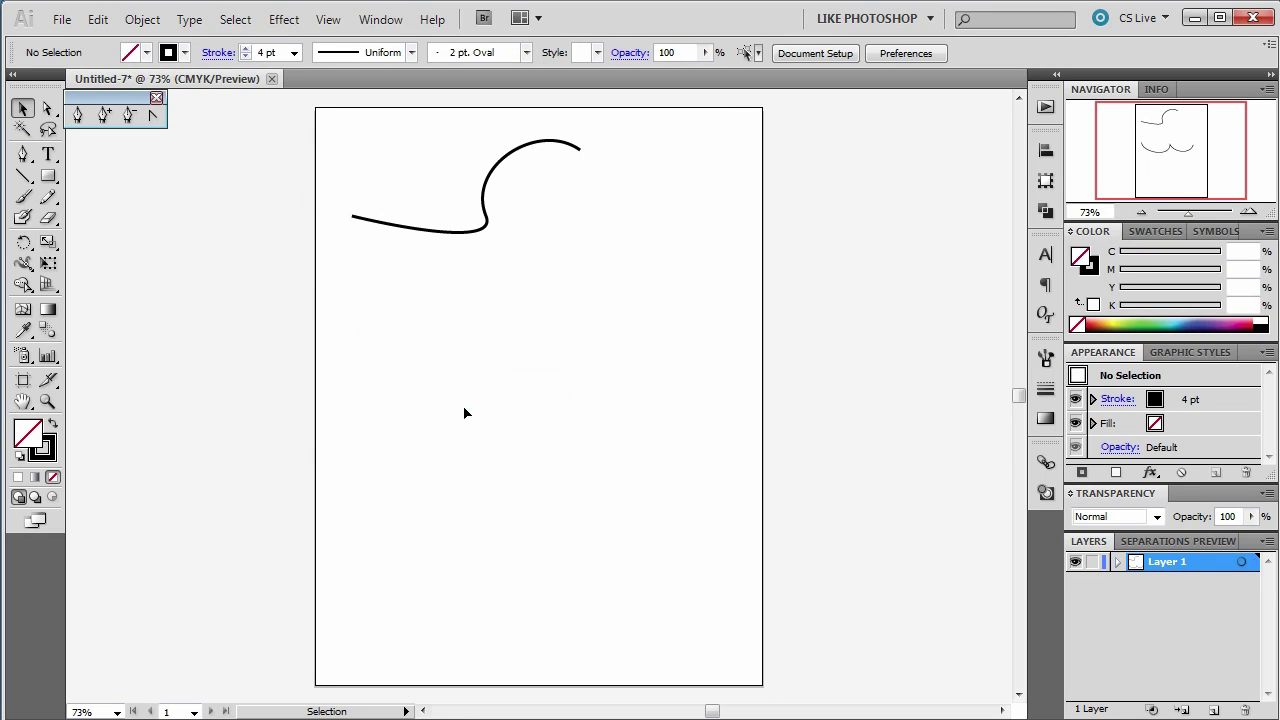
pyautogui.click(433, 229)
pyautogui.press('Delete')
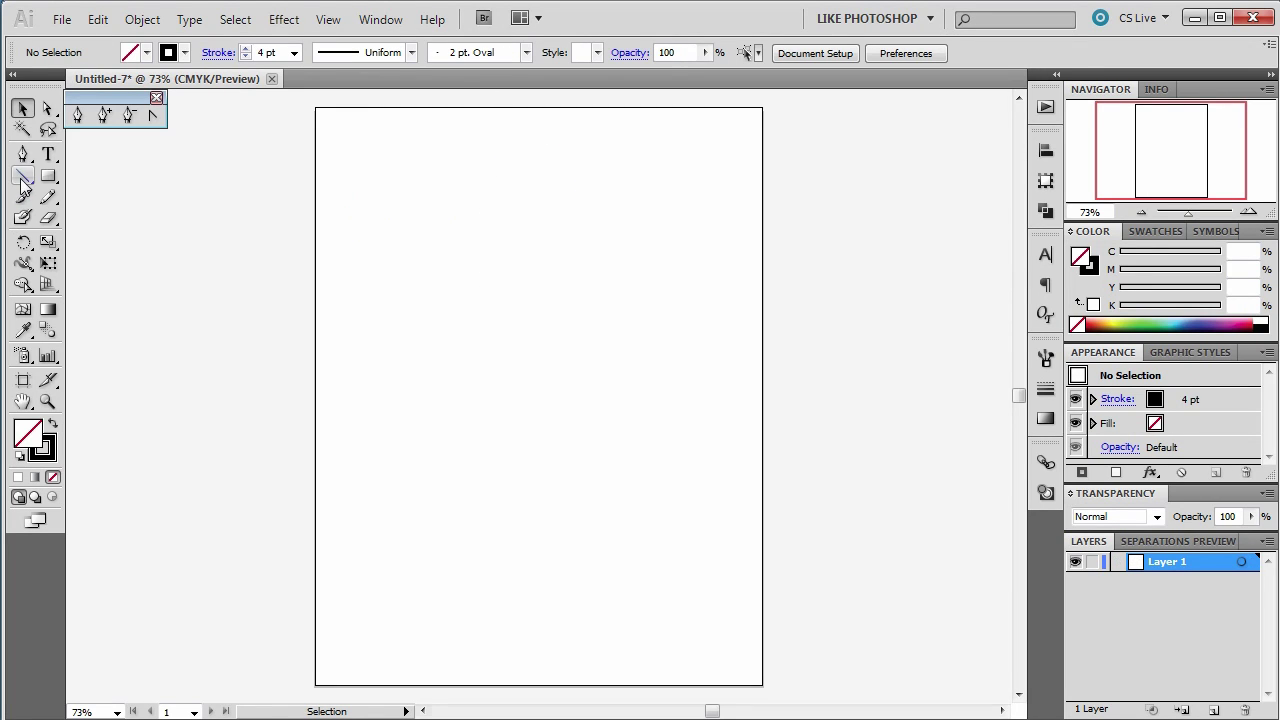
# Draw a cursive J with the Pen tool, cornering its tail to lead into the next letter
pyautogui.click(78, 115)
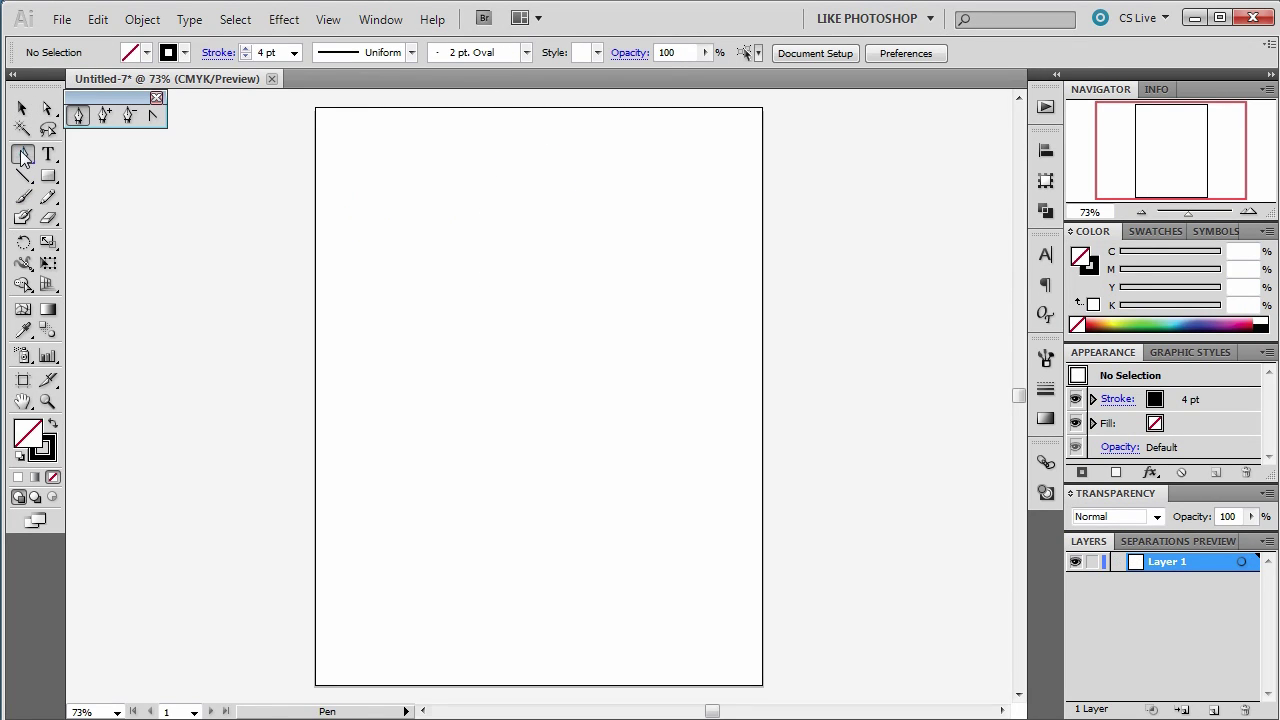
pyautogui.click(462, 275)
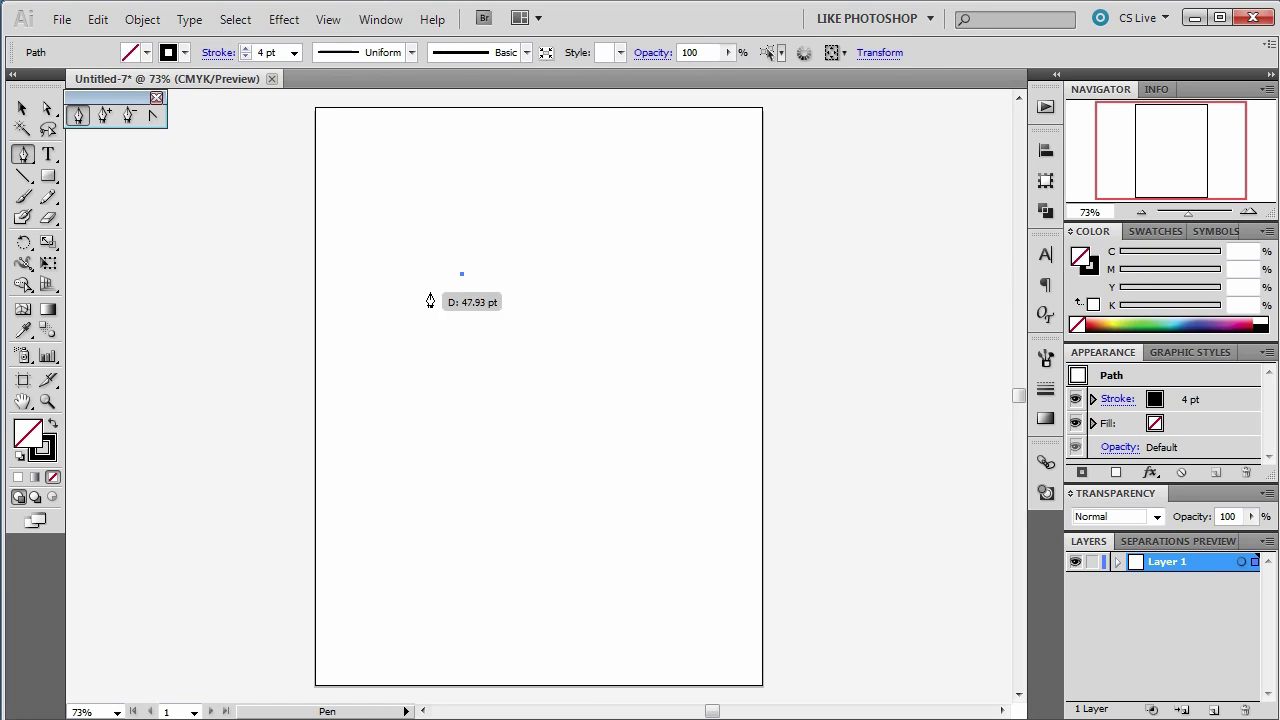
pyautogui.moveTo(420, 296); pyautogui.dragTo(392, 276)
pyautogui.moveTo(413, 200); pyautogui.dragTo(455, 176)
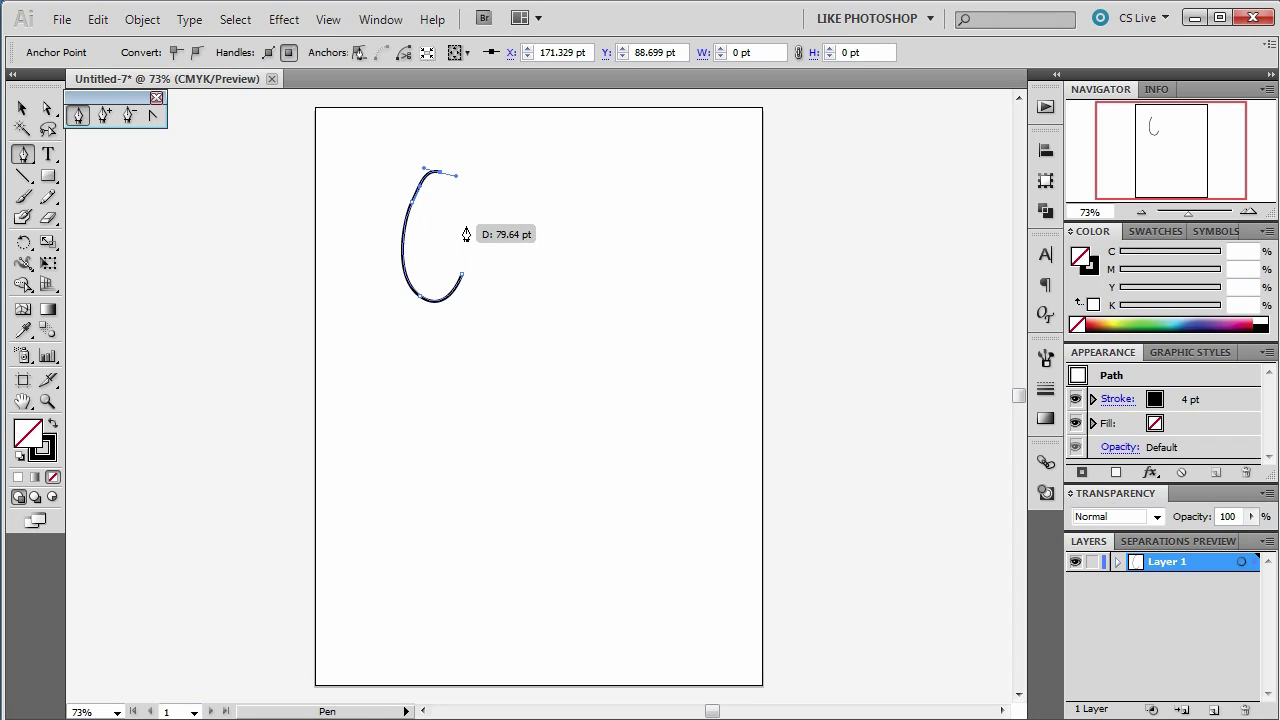
pyautogui.moveTo(441, 357); pyautogui.dragTo(358, 418)
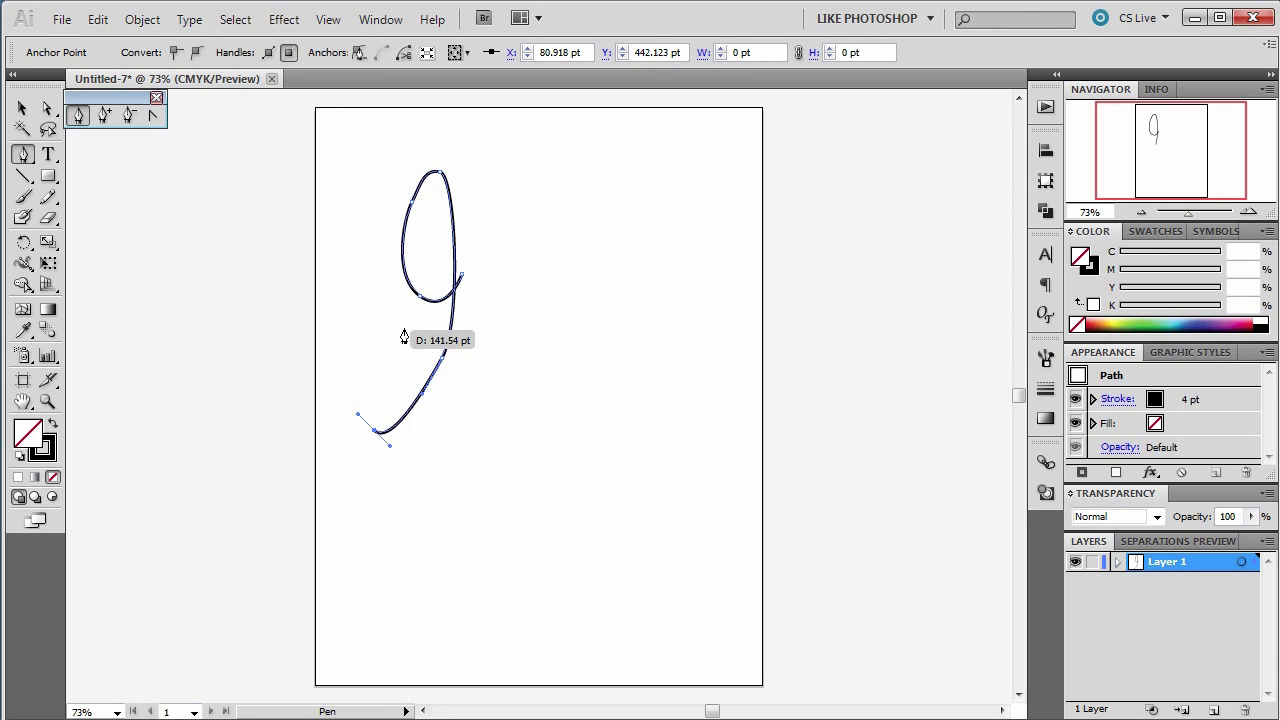
pyautogui.moveTo(411, 325); pyautogui.dragTo(420, 319)
pyautogui.moveTo(475, 282); pyautogui.dragTo(496, 230)
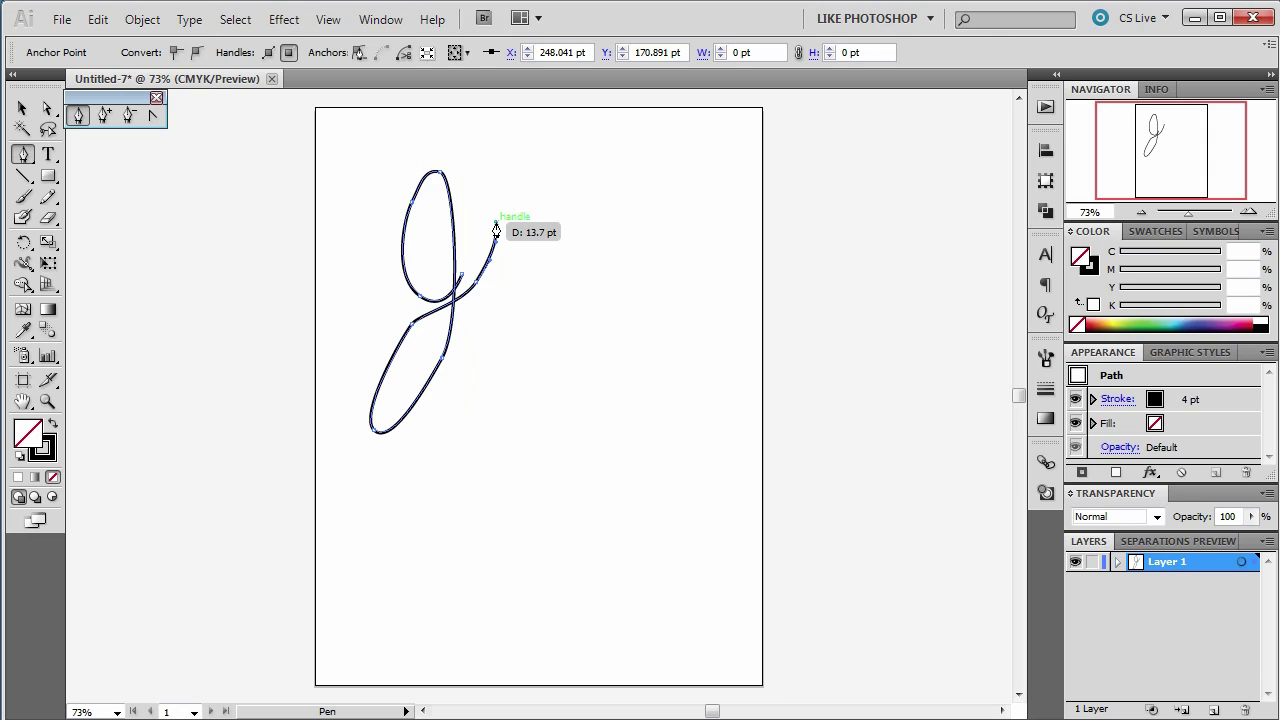
pyautogui.moveTo(496, 224); pyautogui.dragTo(508, 227)
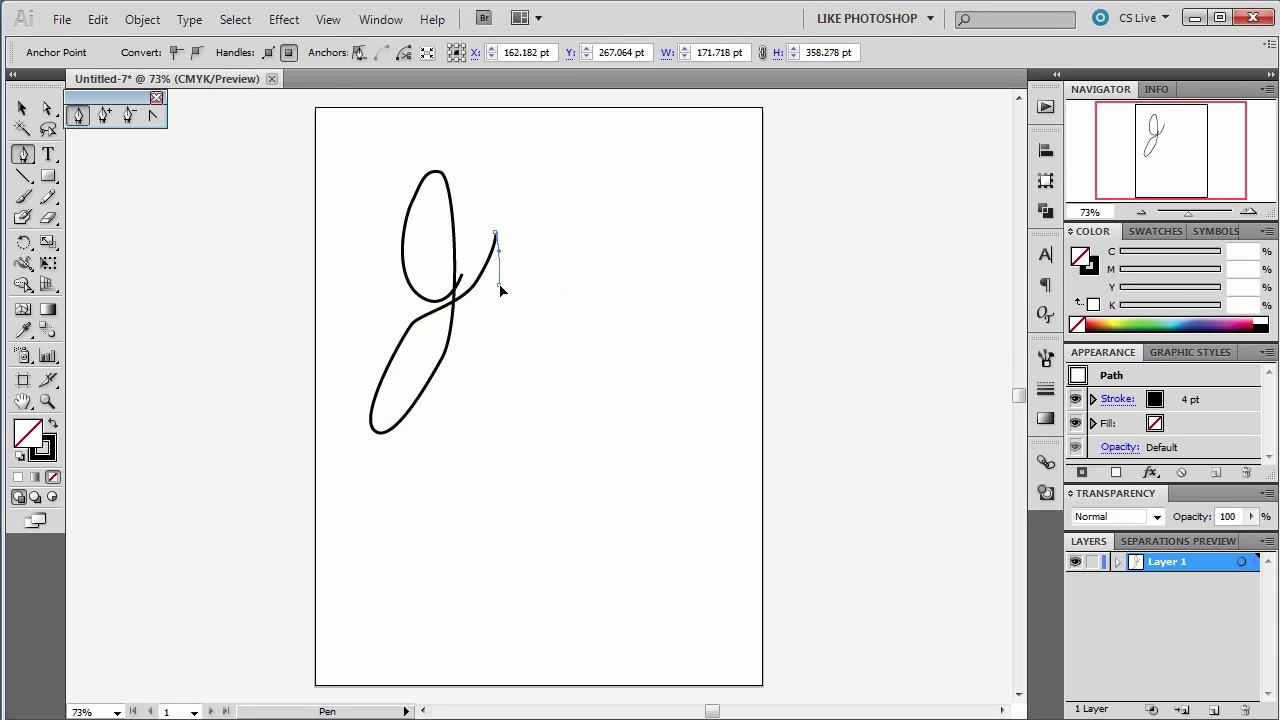
pyautogui.moveTo(498, 284)
pyautogui.mouseDown()
pyautogui.moveTo(516, 298)
pyautogui.moveTo(540, 263)
pyautogui.moveTo(537, 186)
pyautogui.moveTo(544, 226)
pyautogui.moveTo(569, 231)
pyautogui.moveTo(573, 281)
pyautogui.mouseUp()
# Continue the stroke up into a cursive i, ending on an Alt-clicked sharp corner
pyautogui.press('alt')
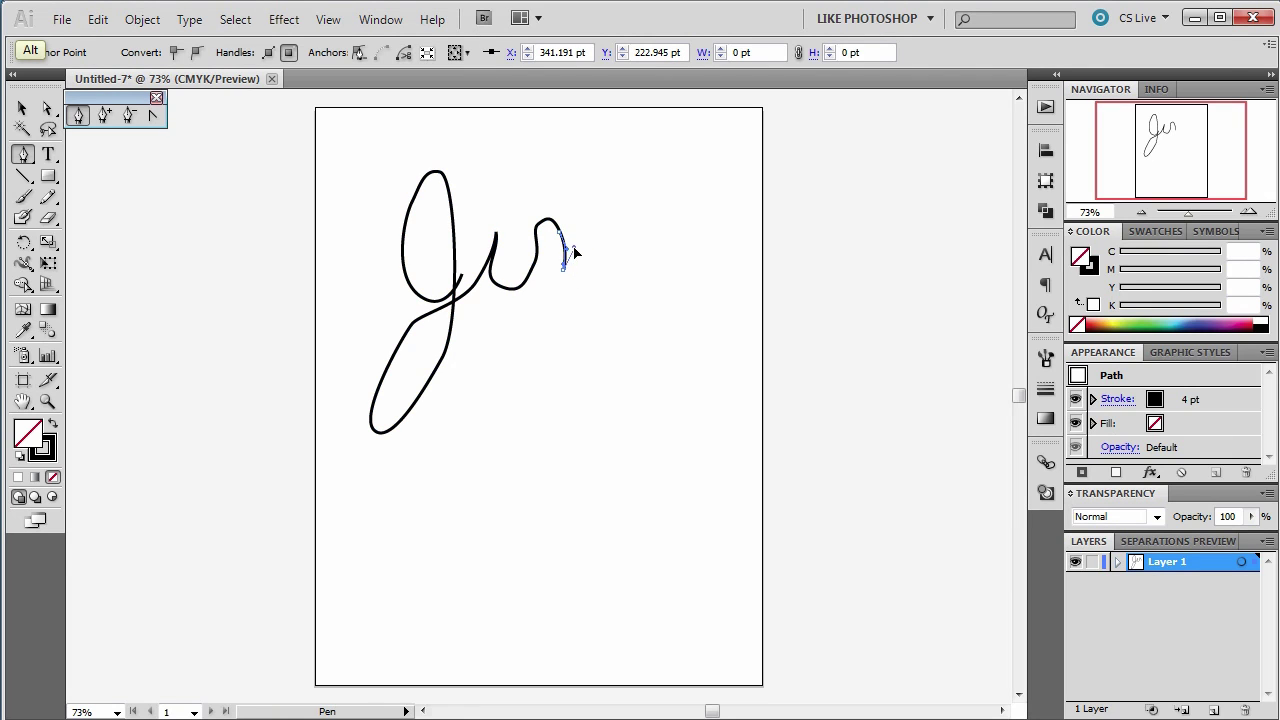
pyautogui.moveTo(583, 216); pyautogui.dragTo(591, 276)
pyautogui.press('alt')
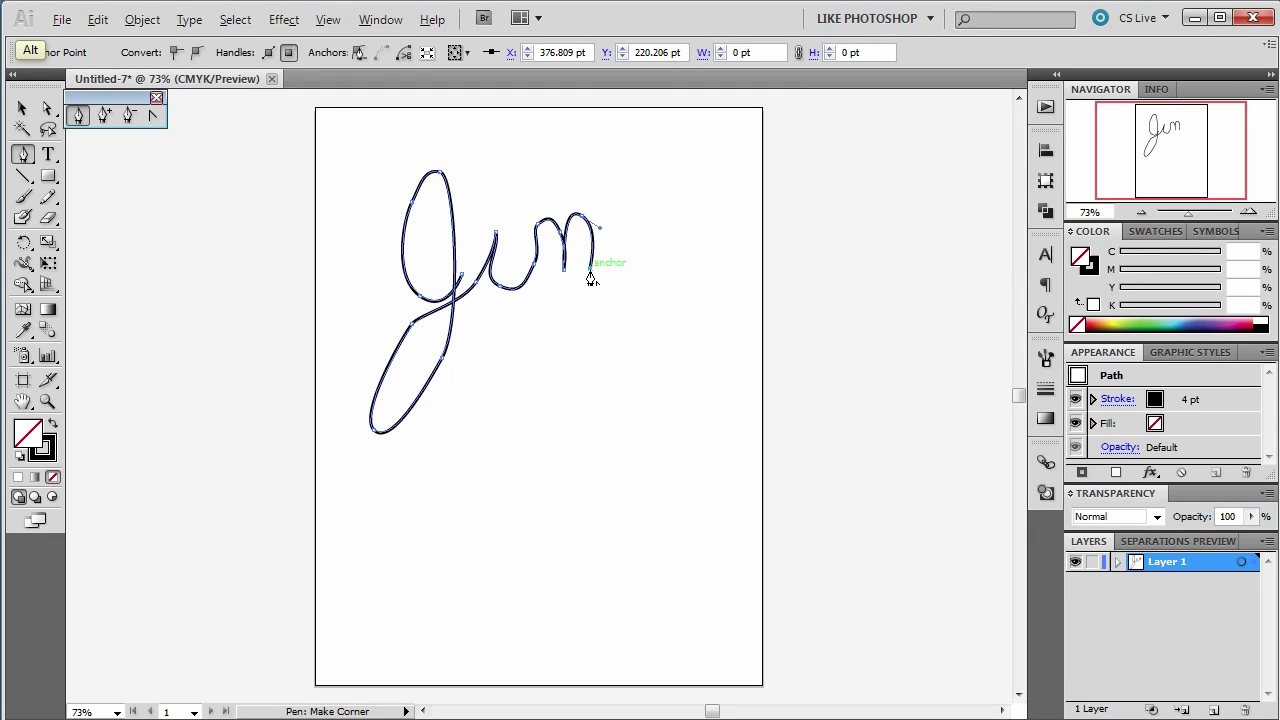
pyautogui.keyDown('alt'); pyautogui.click(591, 272); pyautogui.keyUp('alt')
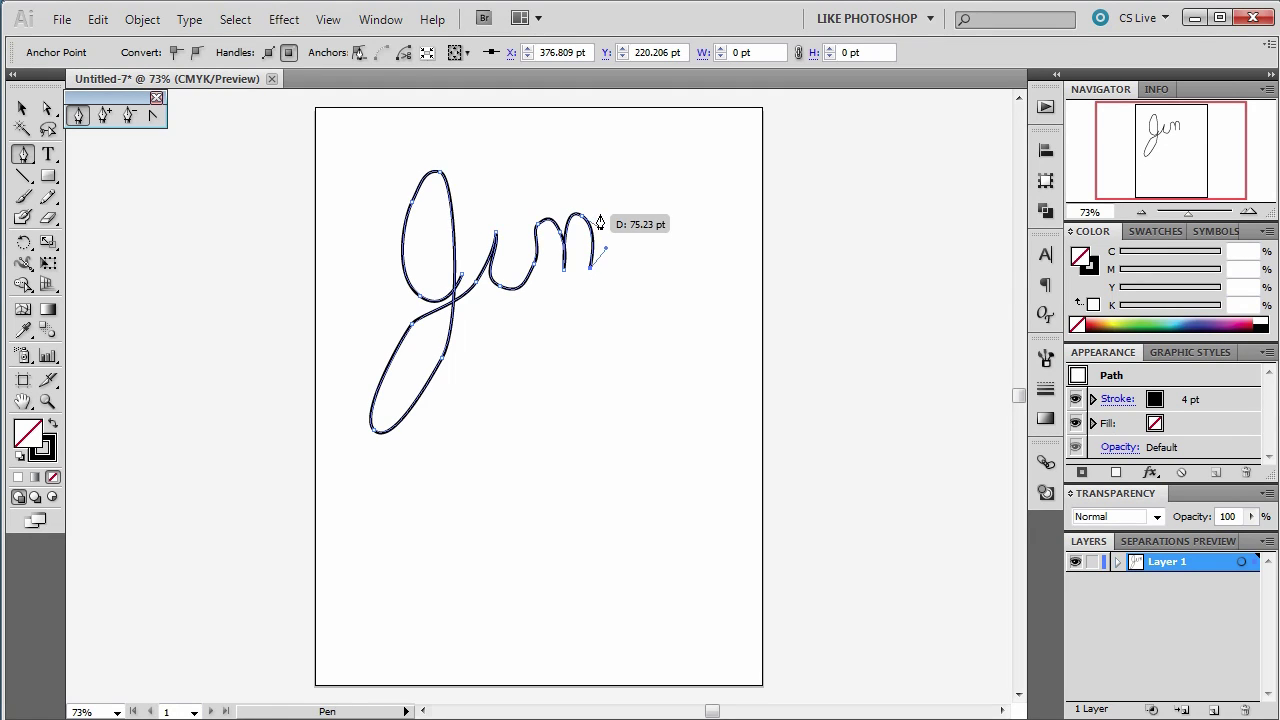
# Draw the m's humps, then add three extra points rising to a peak past the m
pyautogui.moveTo(604, 209); pyautogui.dragTo(630, 224)
pyautogui.click(622, 259)
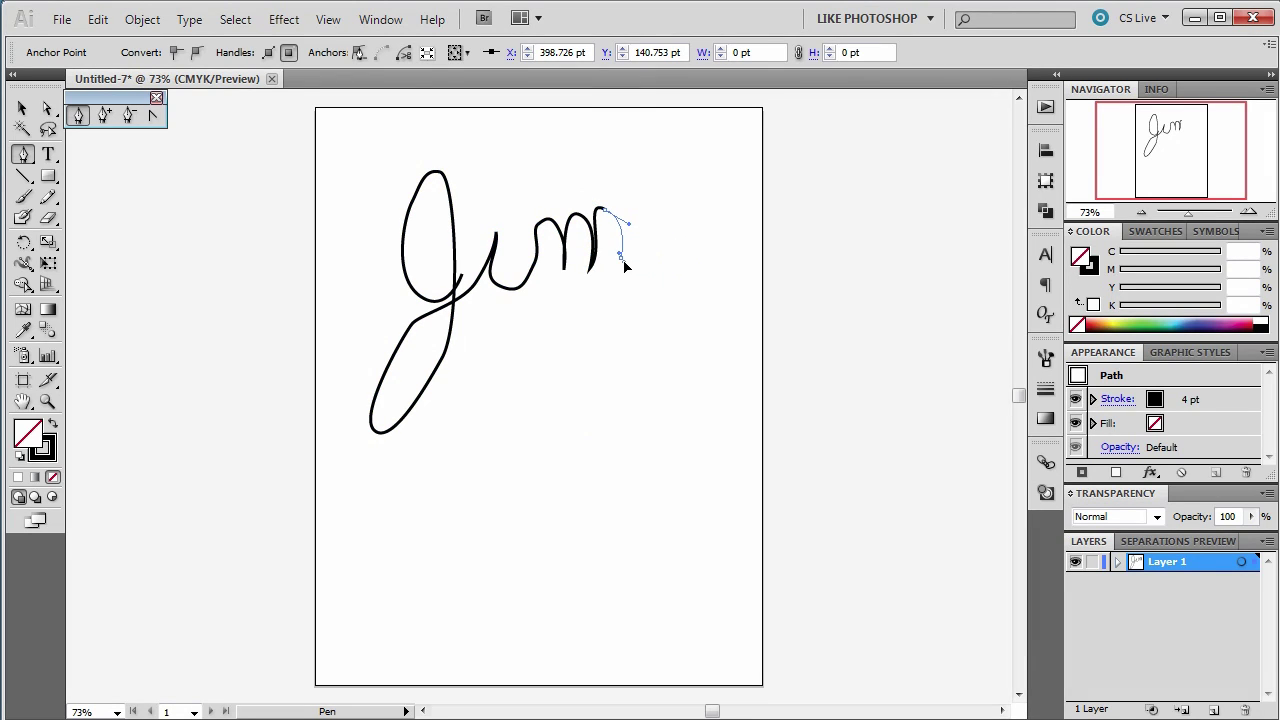
pyautogui.moveTo(628, 270); pyautogui.dragTo(669, 261)
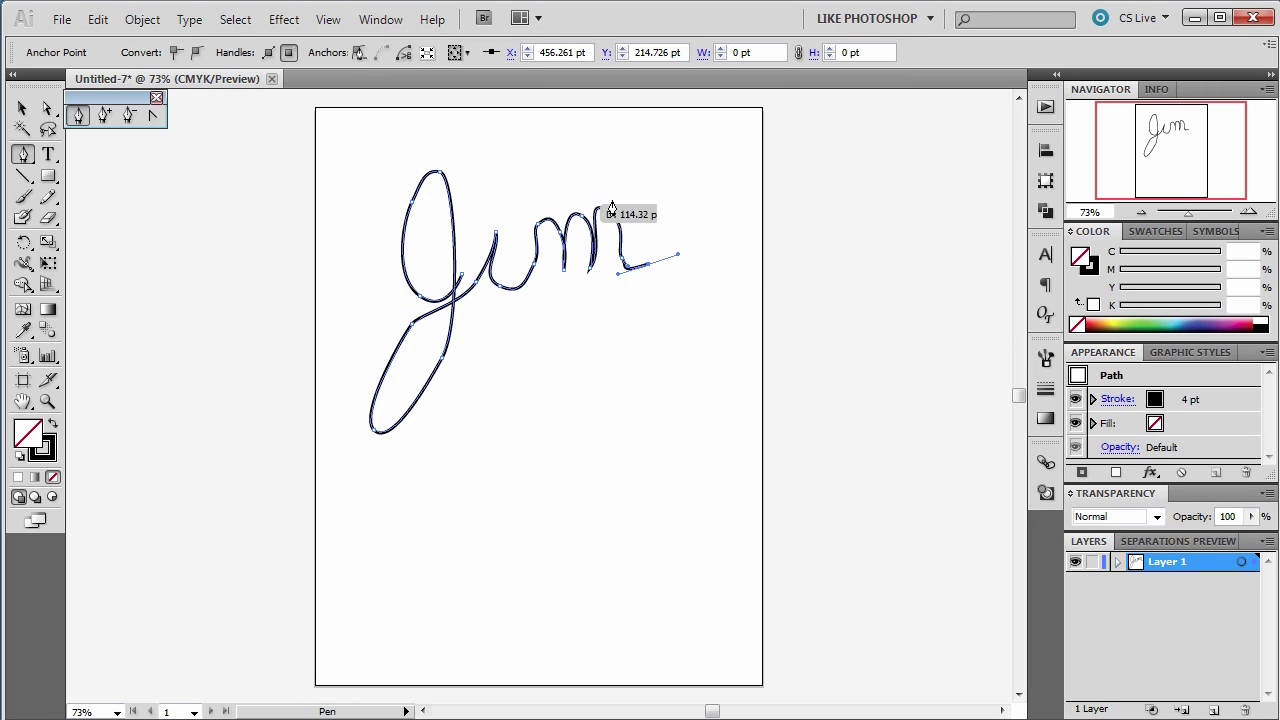
pyautogui.click(702, 208)
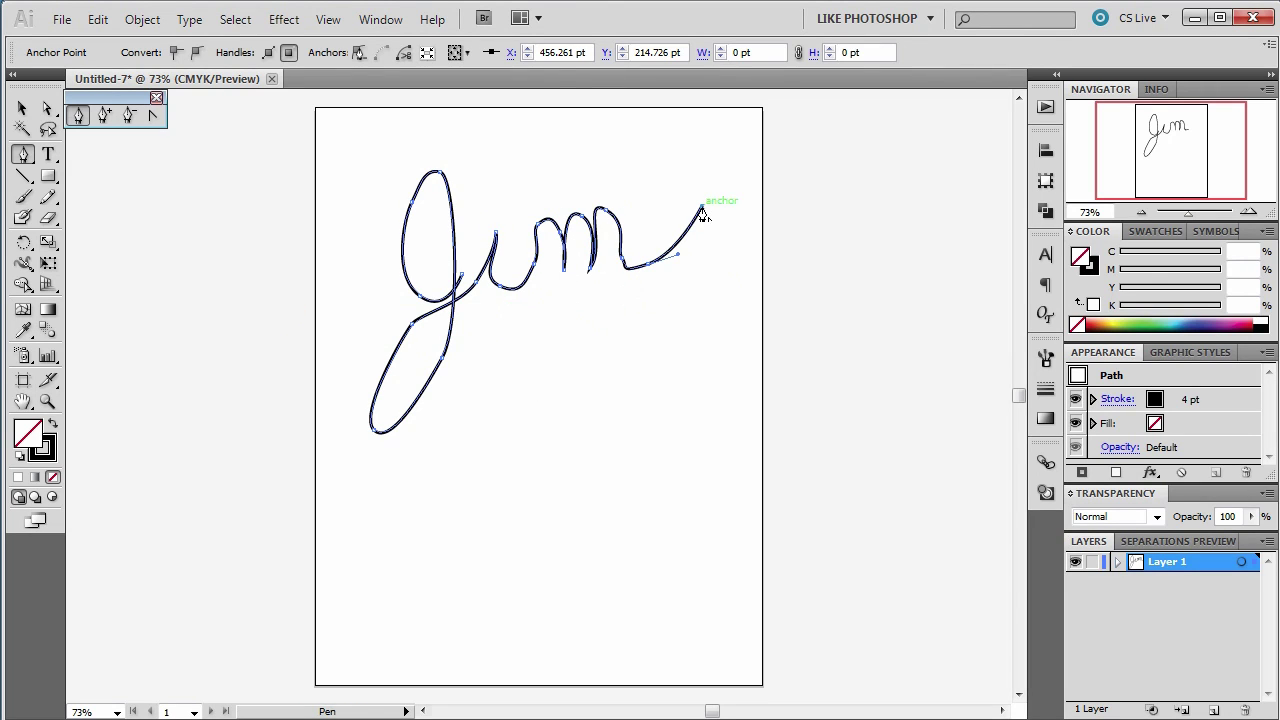
pyautogui.click(729, 223)
pyautogui.click(748, 268)
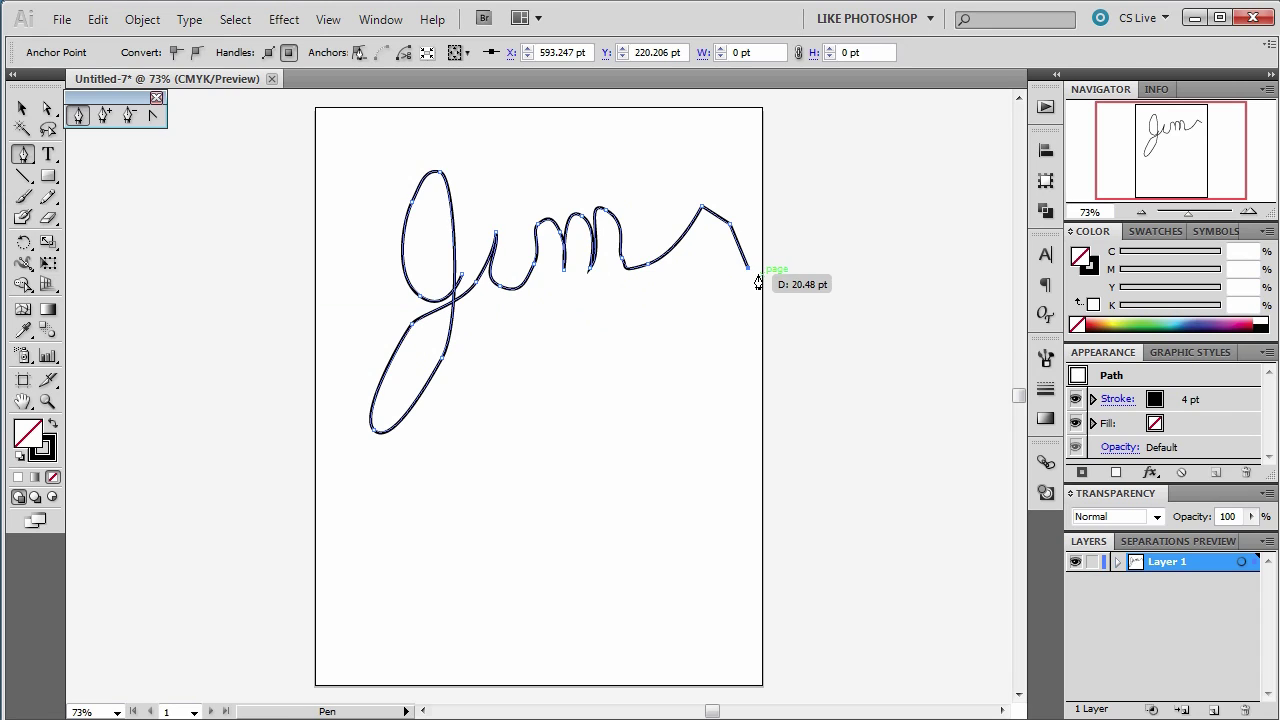
# Undo the stray zigzag after the m and place a single anchor above the i for its dot
pyautogui.hotkey('ctrl', 'z')
pyautogui.hotkey('ctrl', 'z')
pyautogui.hotkey('ctrl', 'z')
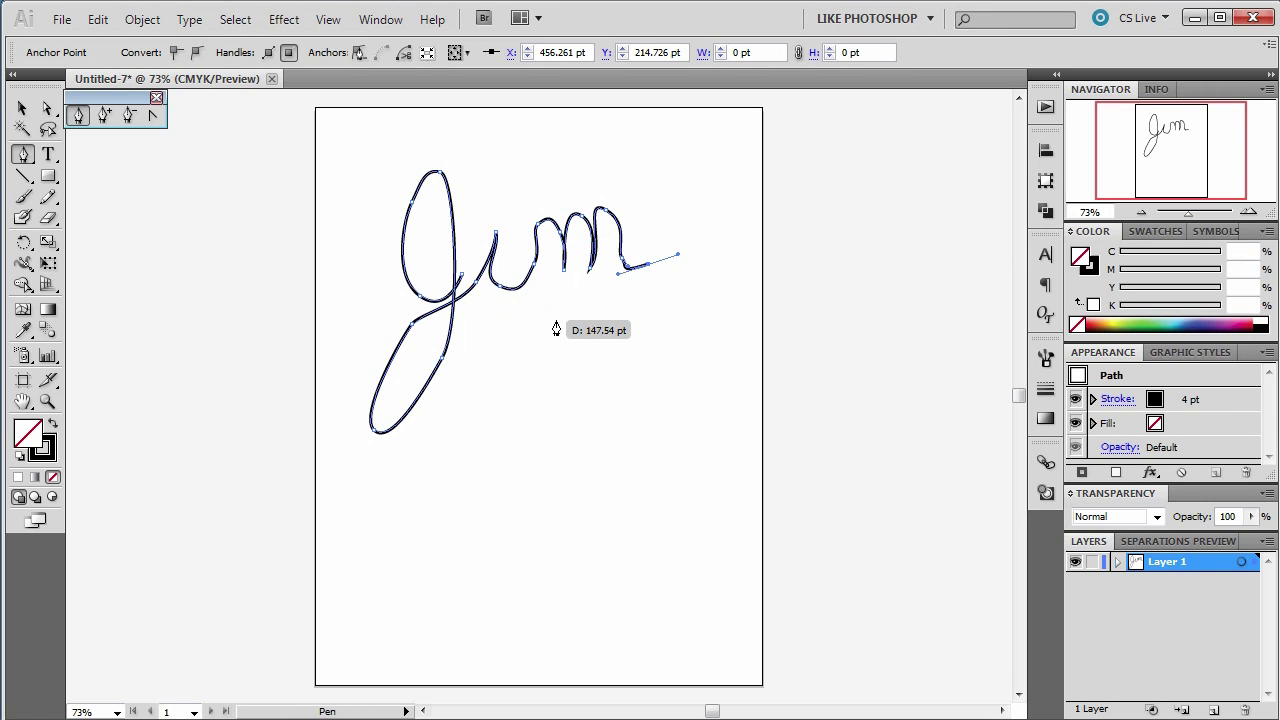
pyautogui.click(502, 183)
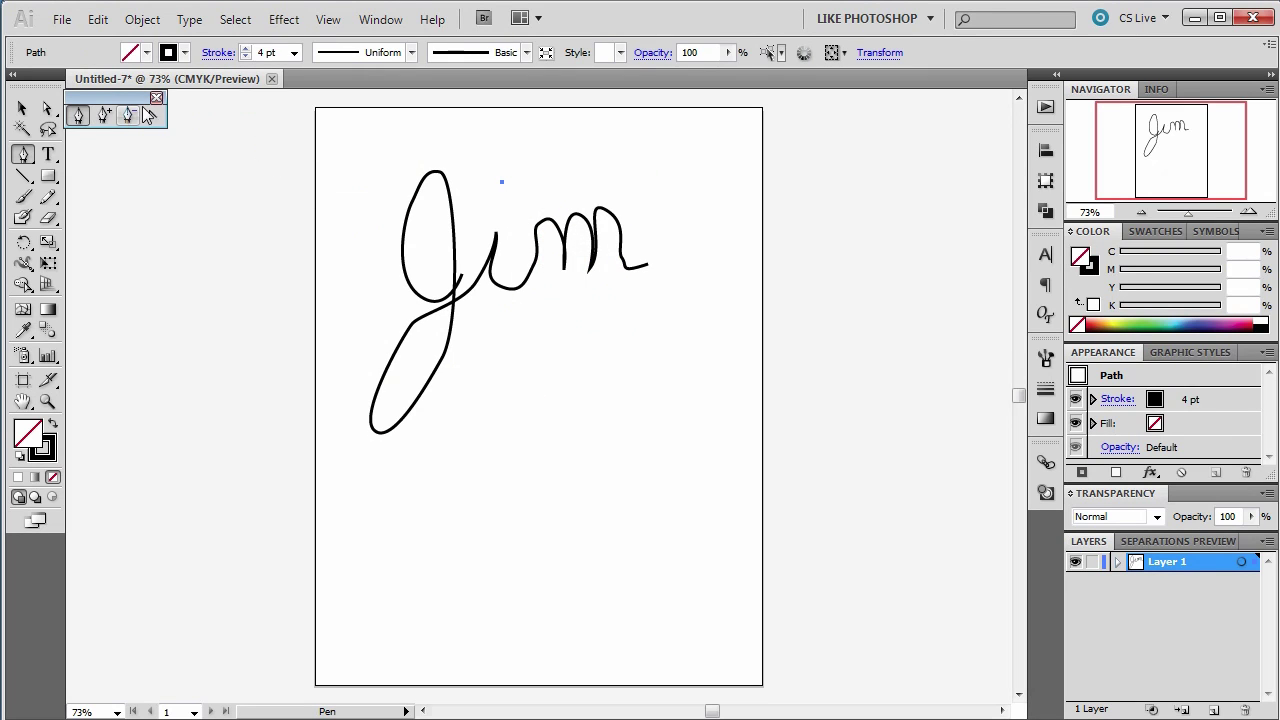
pyautogui.click(502, 185)
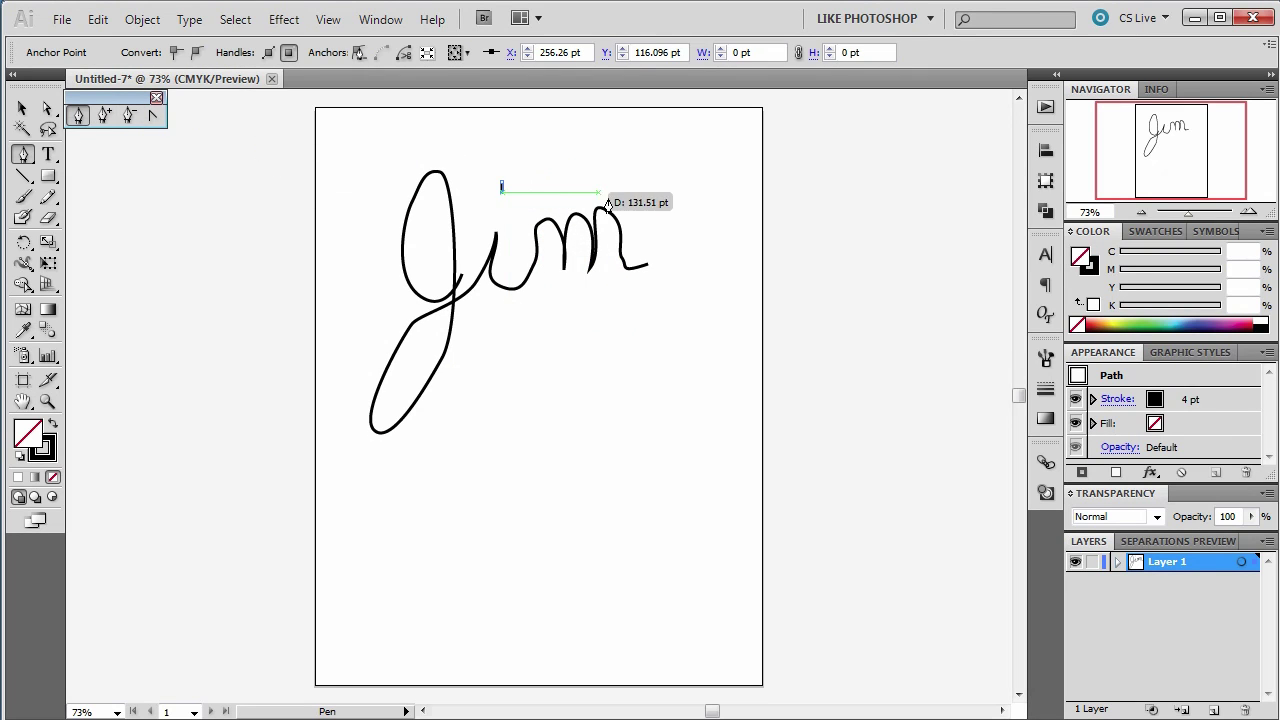